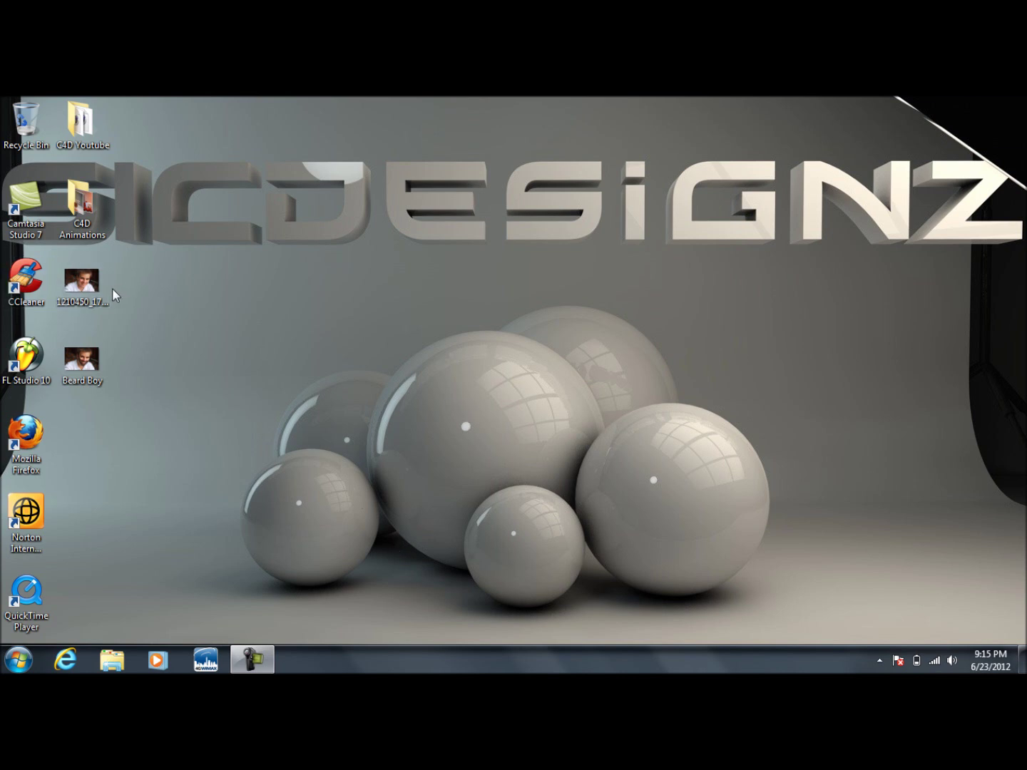
- Preview the original portrait, then the finished Beard Boy image, and close Windows Photo Viewer
{"action": "double_click", "coordinate": [94, 298]}
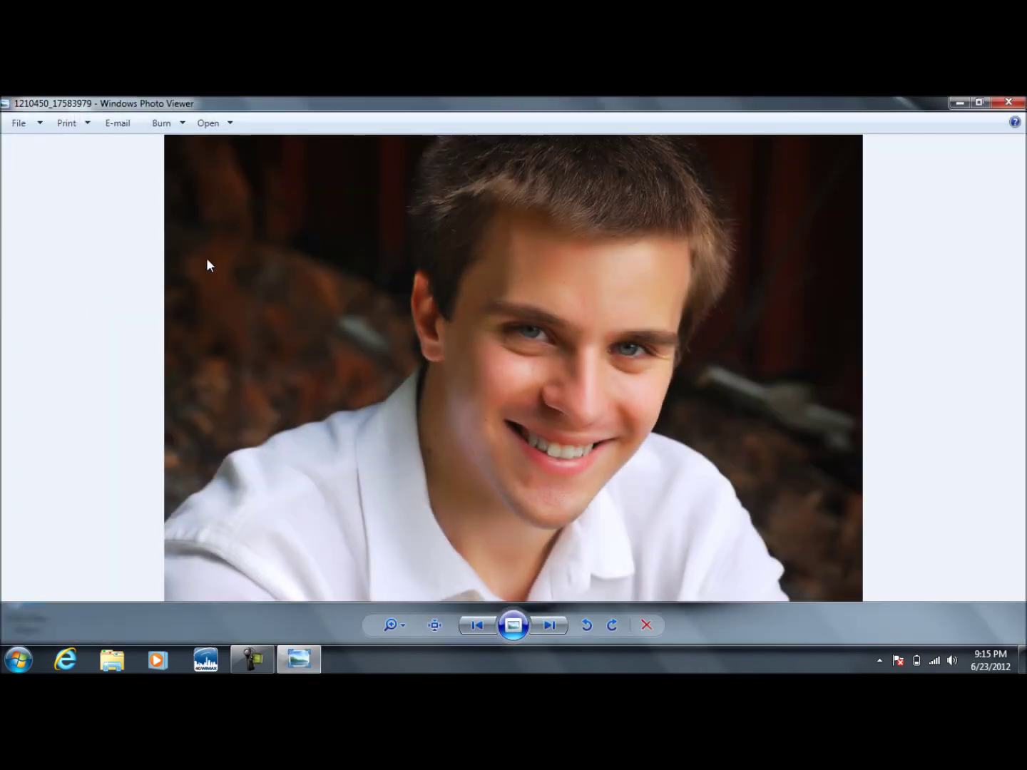
{"action": "left_click", "coordinate": [1008, 102]}
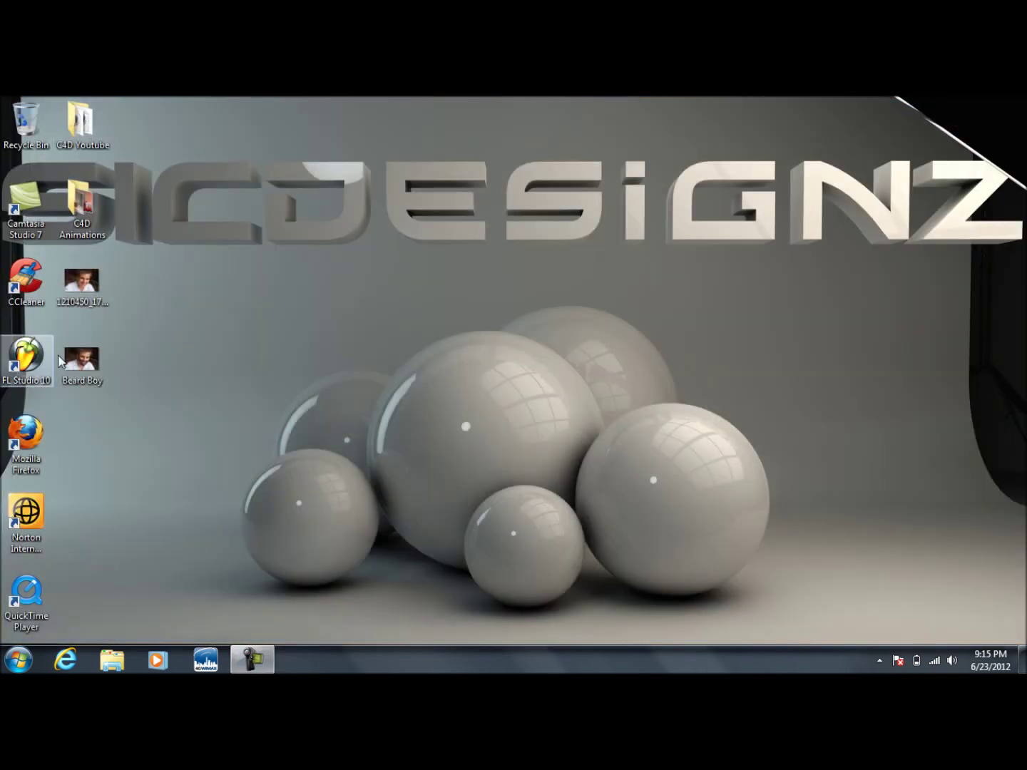
{"action": "double_click", "coordinate": [82, 357]}
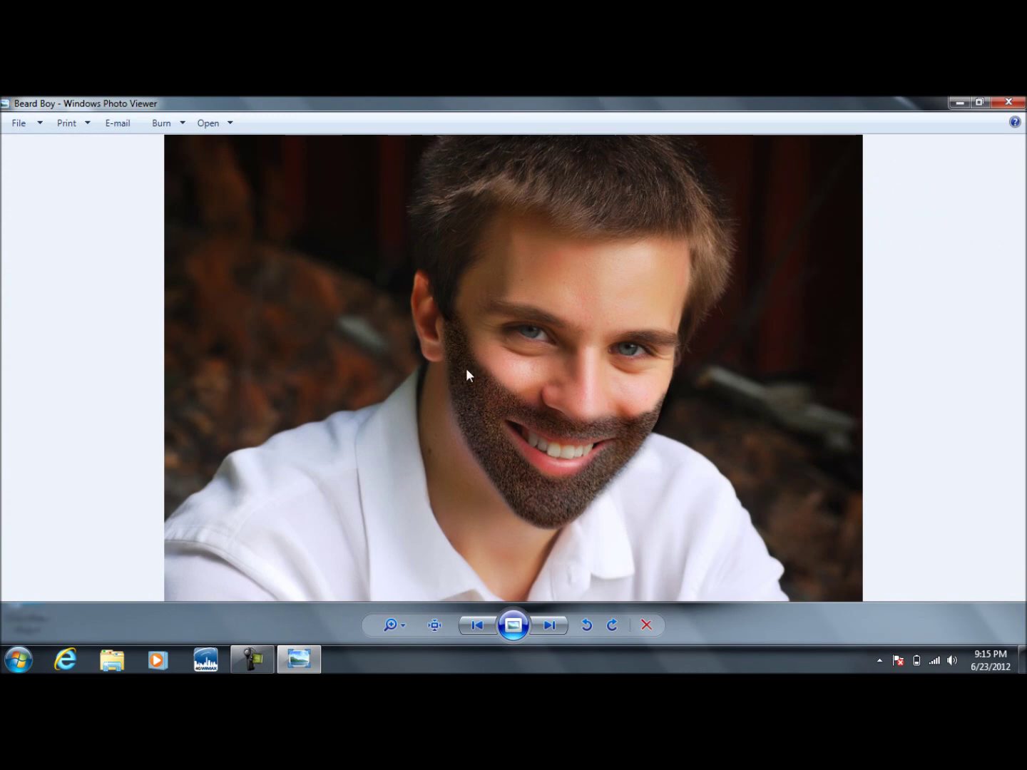
{"action": "left_click", "coordinate": [1009, 102]}
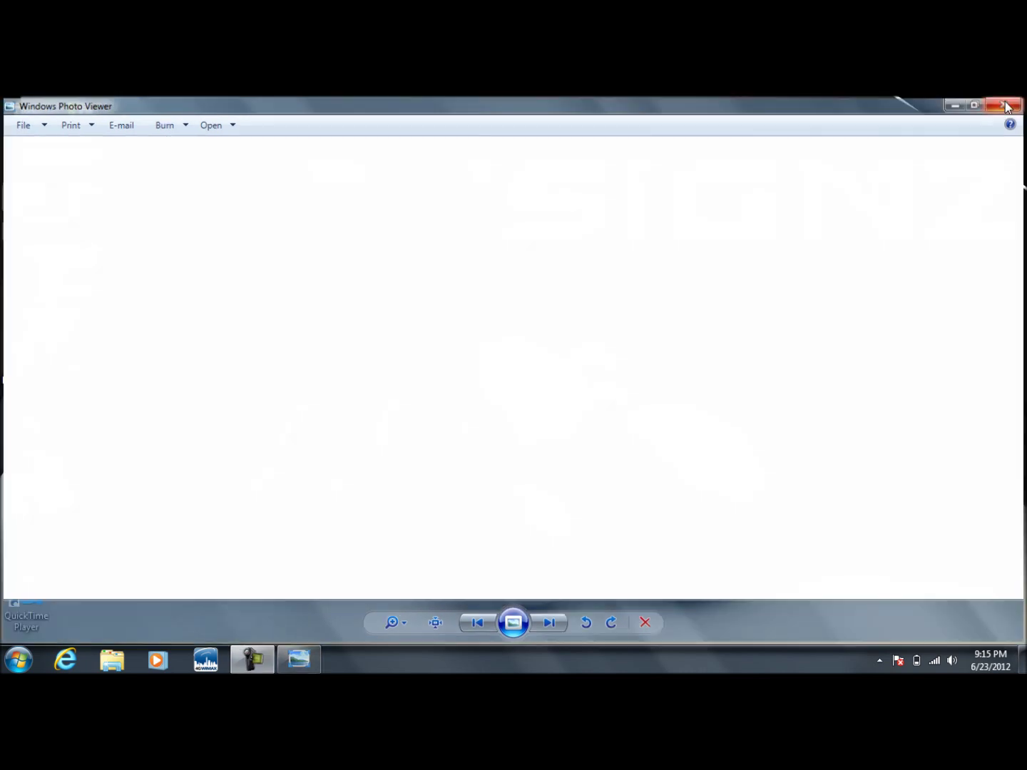
- Launch Photoshop CS6 and drag 1210450_17583979.jpg from the desktop into it as a new document
{"action": "key", "text": "super"}
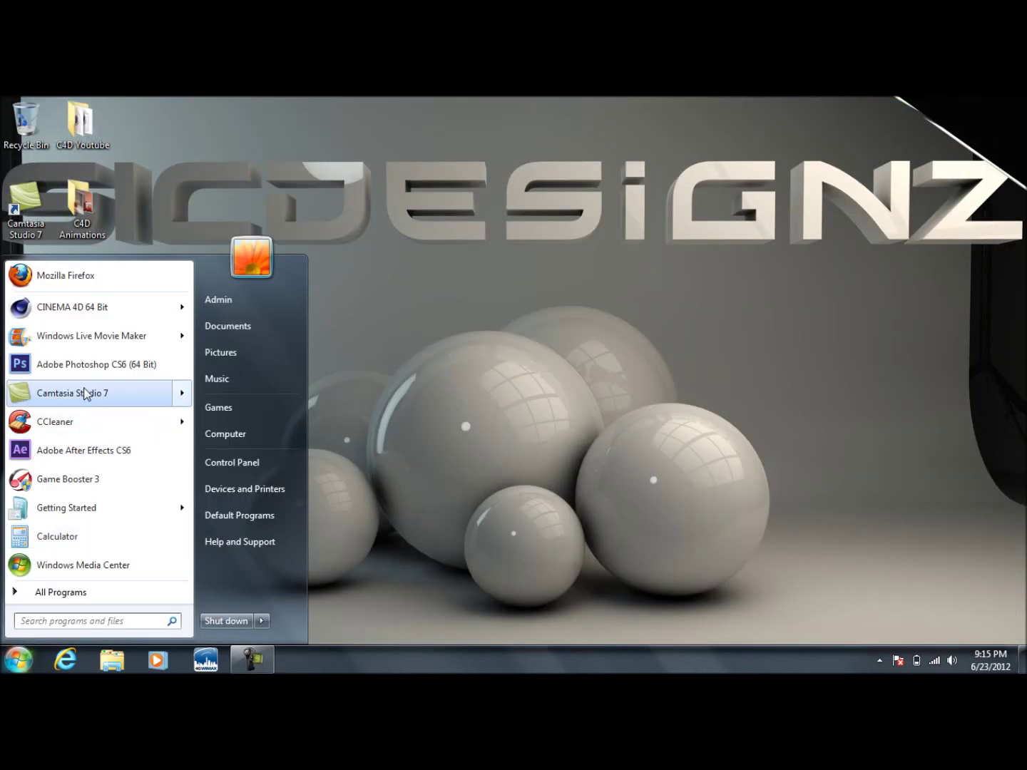
{"action": "left_click", "coordinate": [97, 364]}
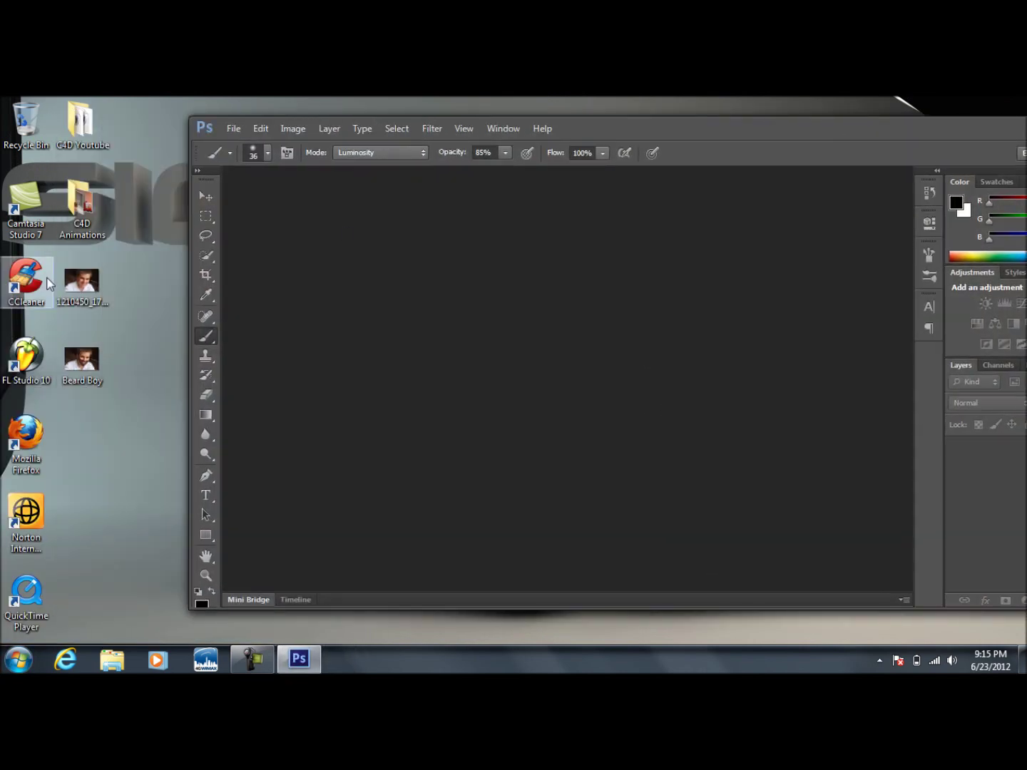
{"action": "double_click", "coordinate": [91, 277]}
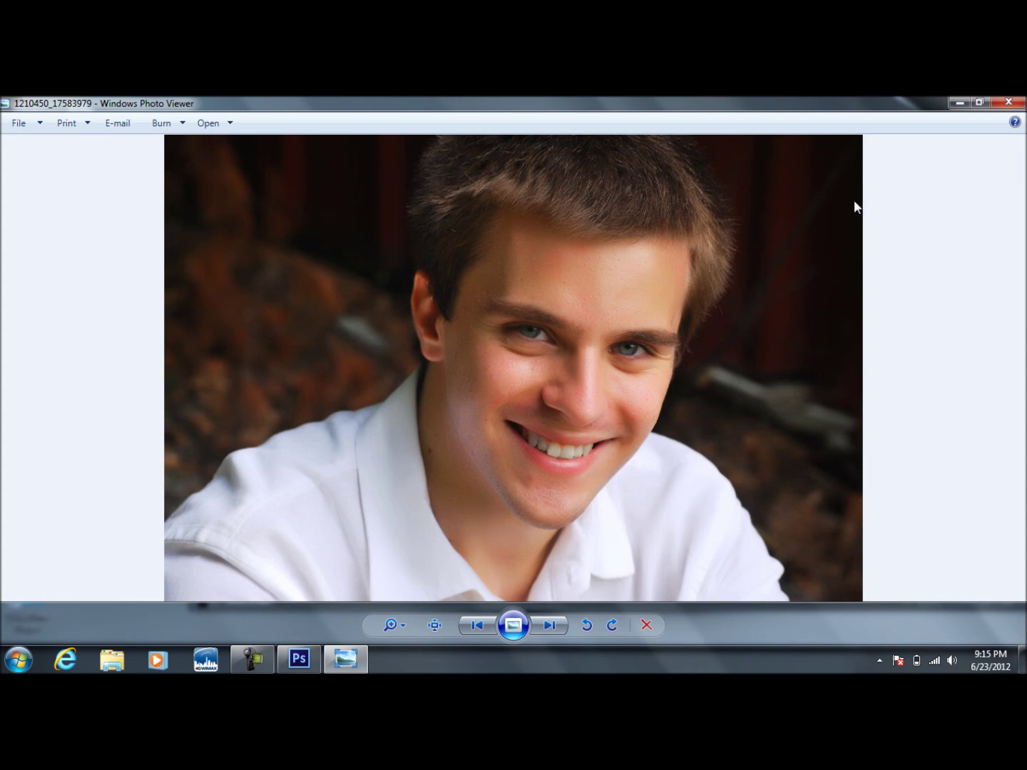
{"action": "left_click", "coordinate": [1011, 102]}
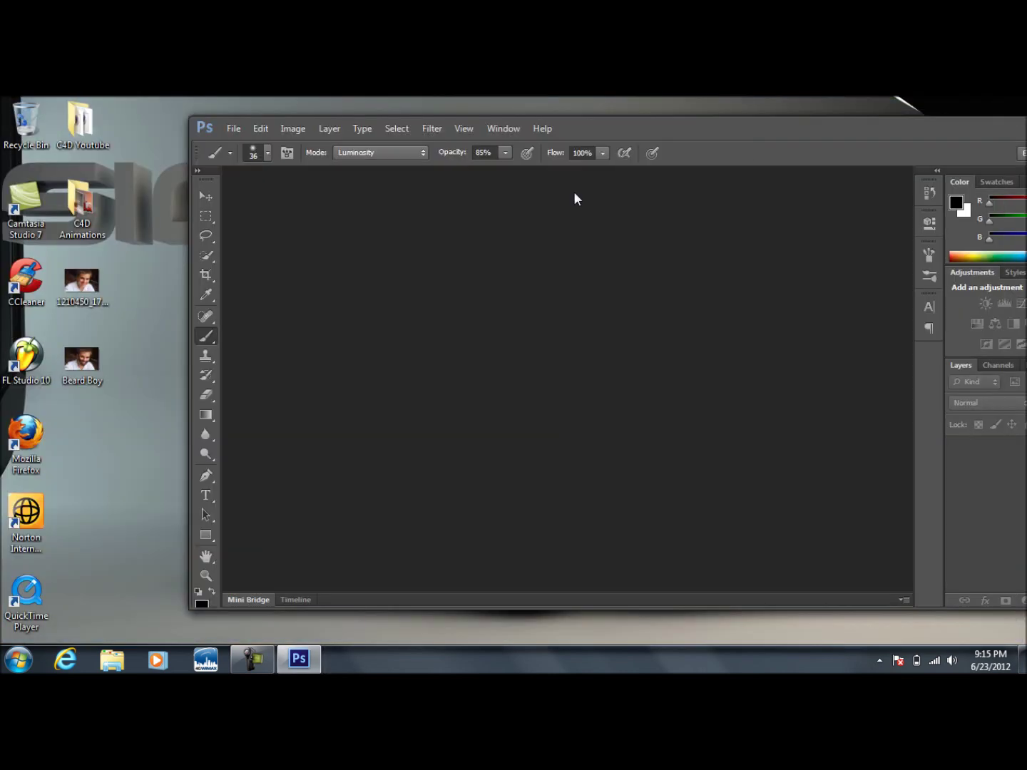
{"action": "left_click_drag", "start_coordinate": [643, 127], "coordinate": [555, 127]}
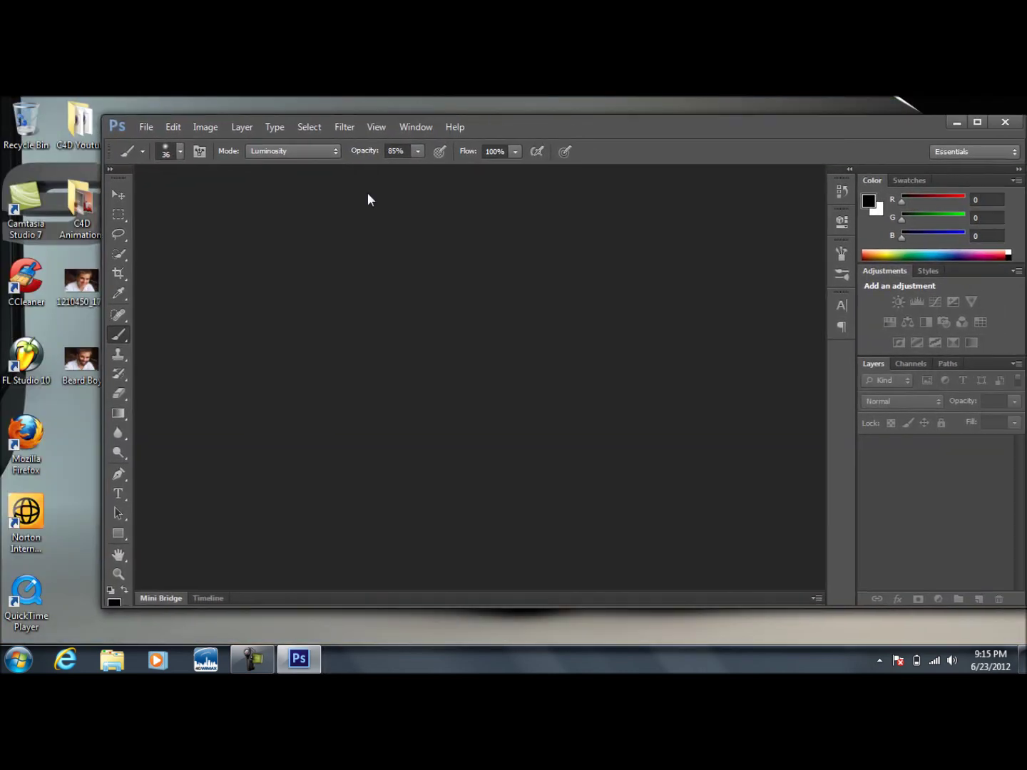
{"action": "left_click_drag", "start_coordinate": [80, 281], "coordinate": [395, 293]}
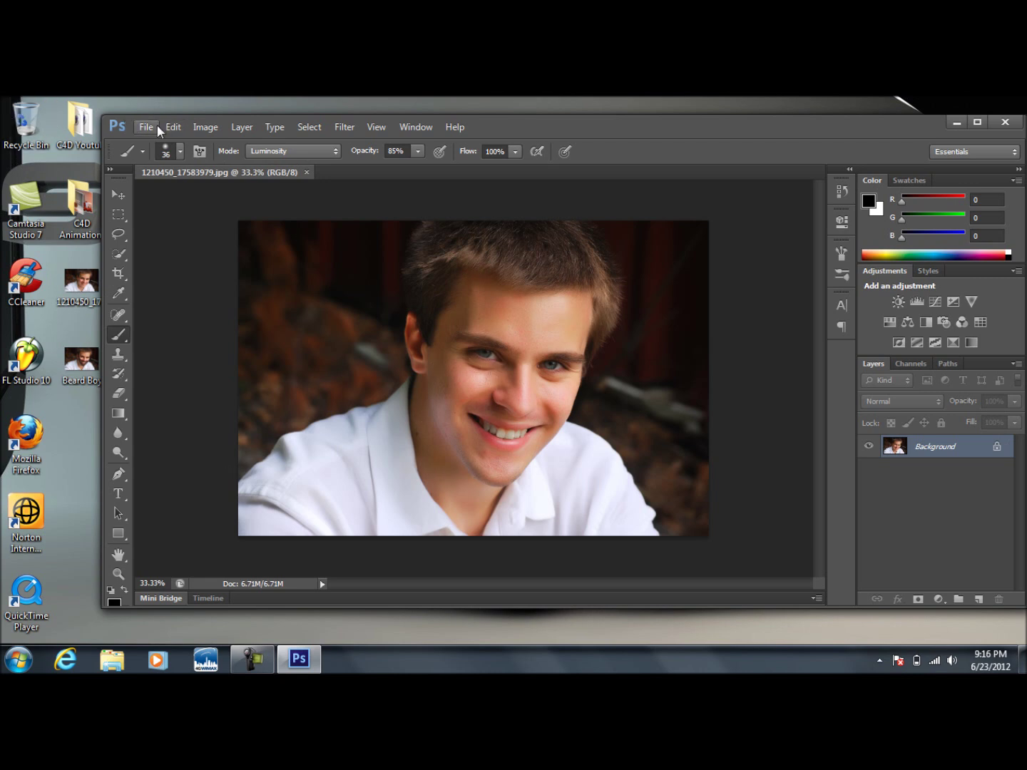
- Create a new empty layer named Beard through Layer > New > Layer
{"action": "left_click", "coordinate": [237, 128]}
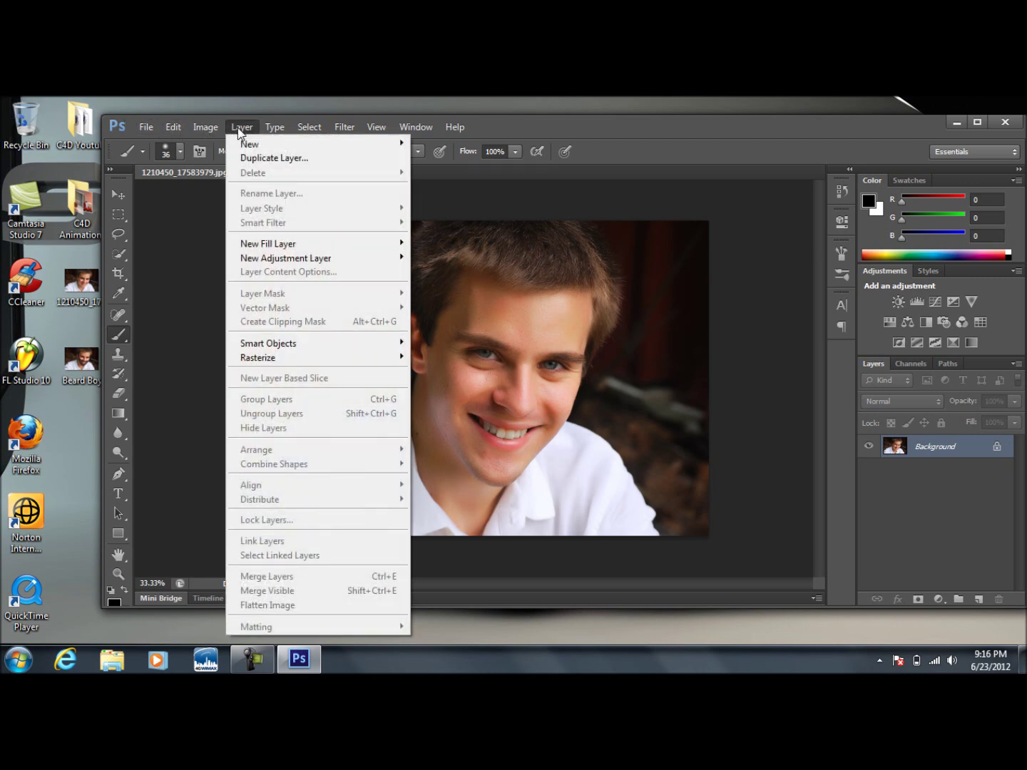
{"action": "mouse_move", "coordinate": [401, 148]}
{"action": "left_click", "coordinate": [436, 144]}
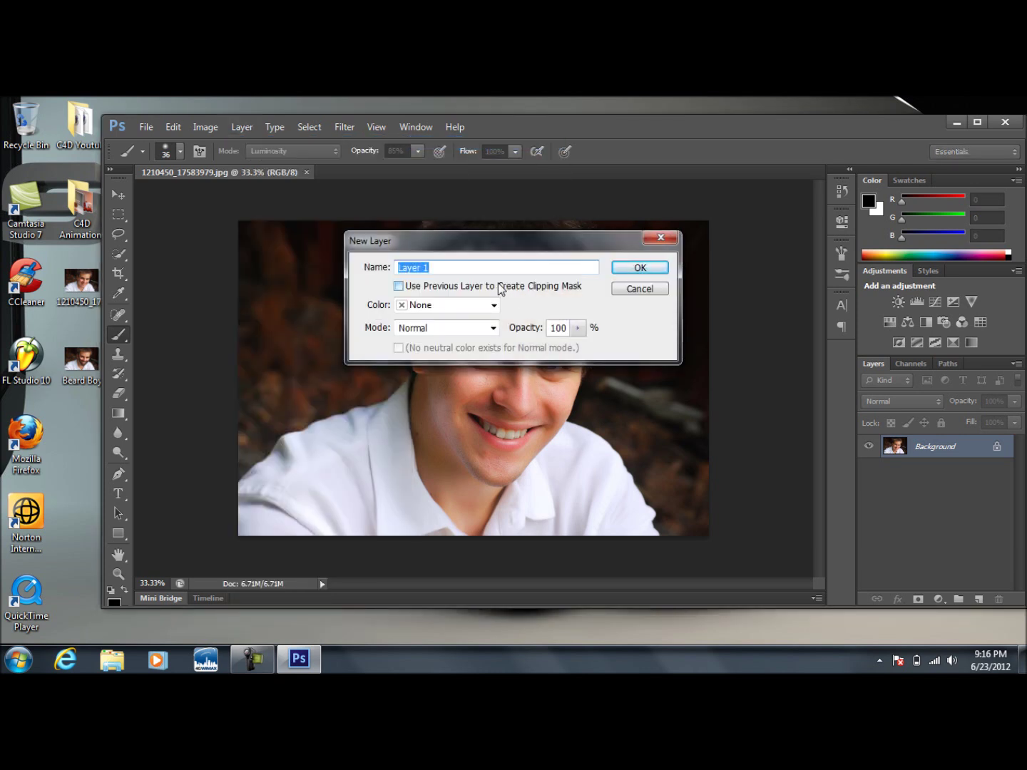
{"action": "type", "text": "Beard"}
{"action": "key", "text": "Return"}
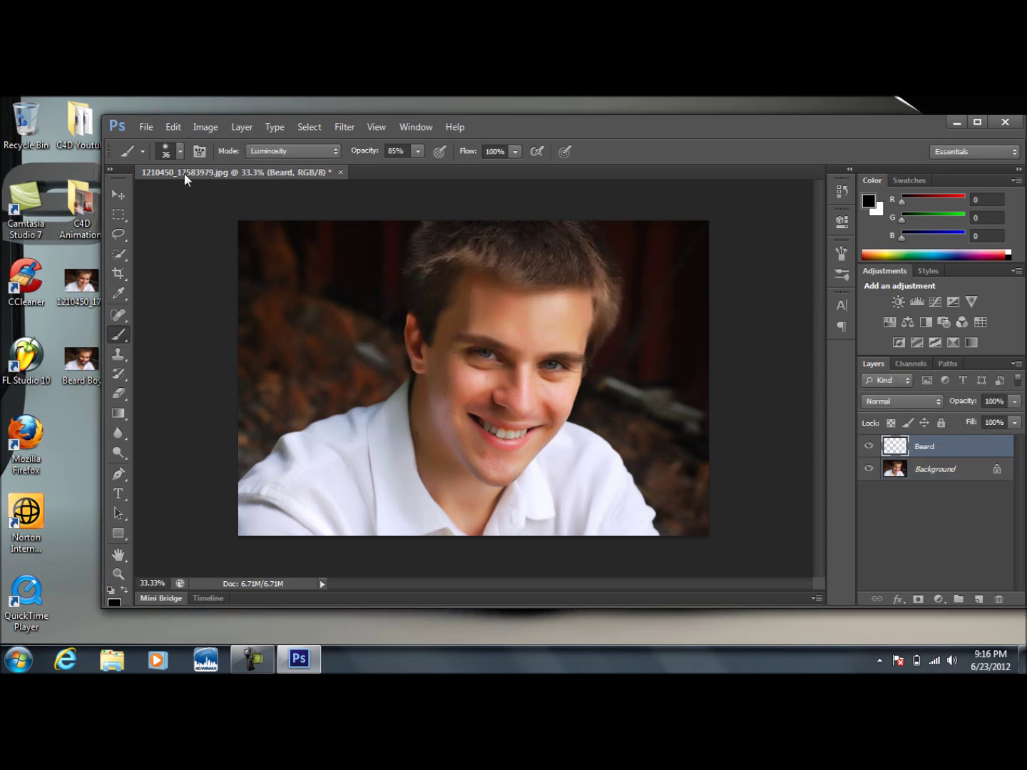
{"action": "left_click", "coordinate": [180, 153]}
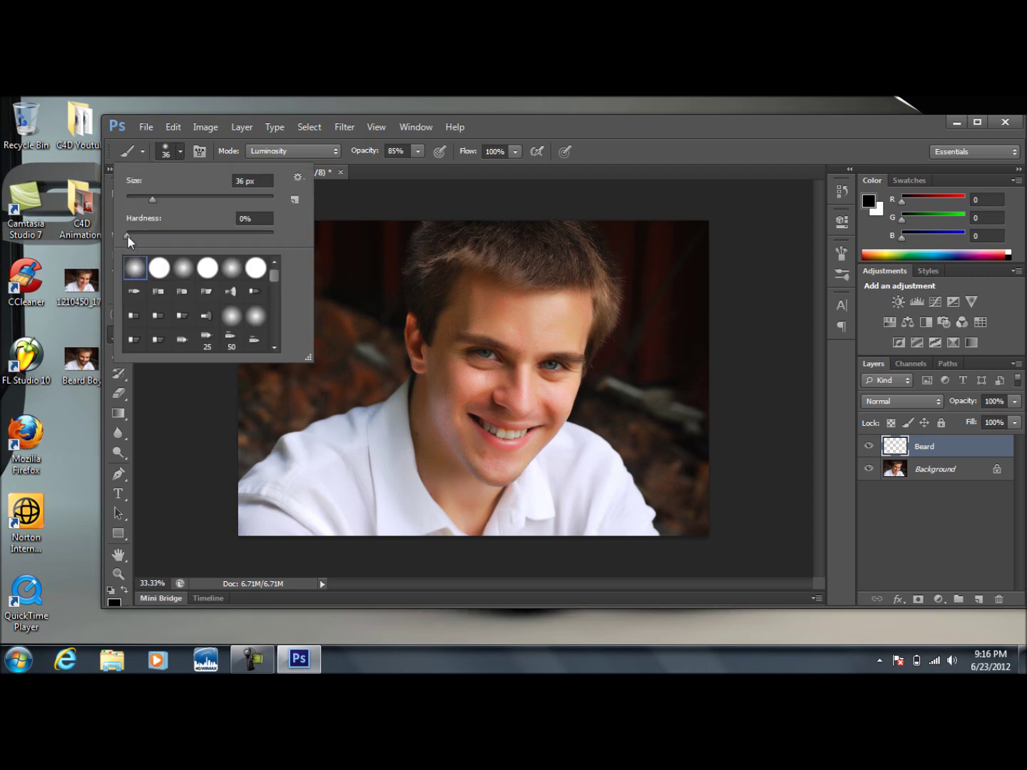
- Set the brush to 75 px at 0% hardness and paint a black beard along the jaw and chin
{"action": "left_click_drag", "start_coordinate": [152, 200], "coordinate": [177, 200]}
{"action": "left_click_drag", "start_coordinate": [180, 202], "coordinate": [181, 201]}
{"action": "left_click", "coordinate": [628, 204]}
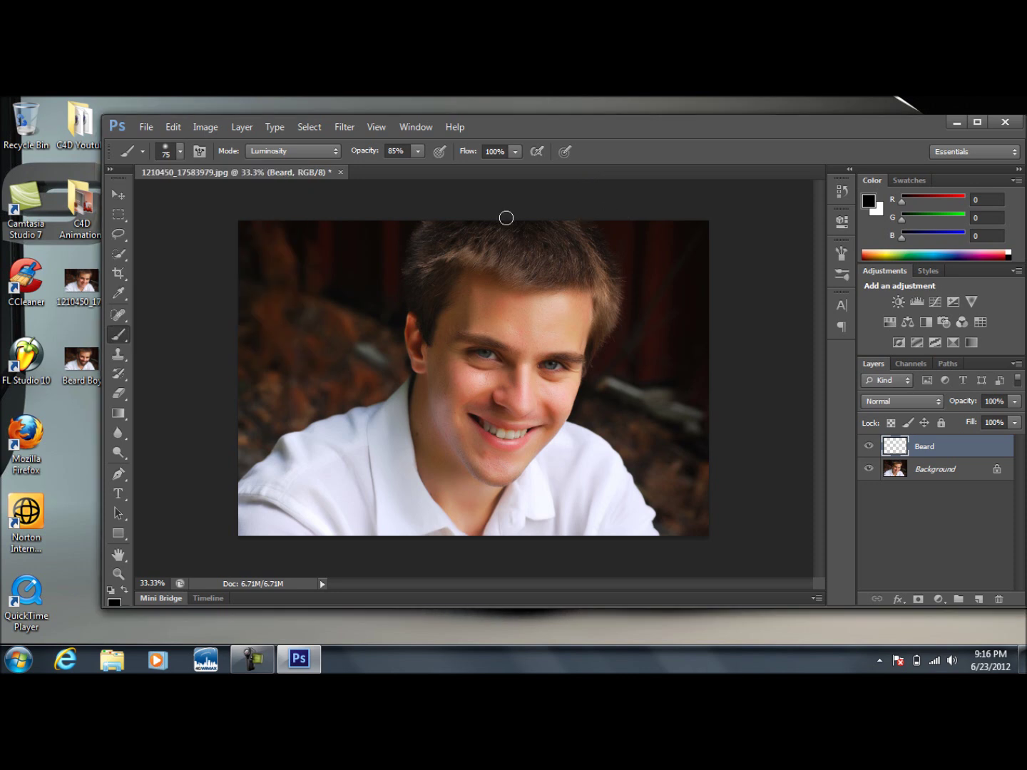
{"action": "mouse_move", "coordinate": [499, 472]}
{"action": "left_mouse_down"}
{"action": "mouse_move", "coordinate": [460, 419]}
{"action": "mouse_move", "coordinate": [488, 471]}
{"action": "mouse_move", "coordinate": [444, 417]}
{"action": "mouse_move", "coordinate": [432, 344]}
{"action": "mouse_move", "coordinate": [447, 426]}
{"action": "mouse_move", "coordinate": [488, 475]}
{"action": "mouse_move", "coordinate": [511, 479]}
{"action": "mouse_move", "coordinate": [527, 465]}
{"action": "mouse_move", "coordinate": [505, 468]}
{"action": "mouse_move", "coordinate": [495, 458]}
{"action": "mouse_move", "coordinate": [518, 459]}
{"action": "mouse_move", "coordinate": [486, 451]}
{"action": "mouse_move", "coordinate": [515, 458]}
{"action": "mouse_move", "coordinate": [550, 433]}
{"action": "mouse_move", "coordinate": [520, 465]}
{"action": "mouse_move", "coordinate": [555, 418]}
{"action": "mouse_move", "coordinate": [466, 409]}
{"action": "mouse_move", "coordinate": [454, 420]}
{"action": "mouse_move", "coordinate": [462, 435]}
{"action": "mouse_move", "coordinate": [446, 404]}
{"action": "mouse_move", "coordinate": [459, 436]}
{"action": "mouse_move", "coordinate": [508, 460]}
{"action": "left_mouse_up"}
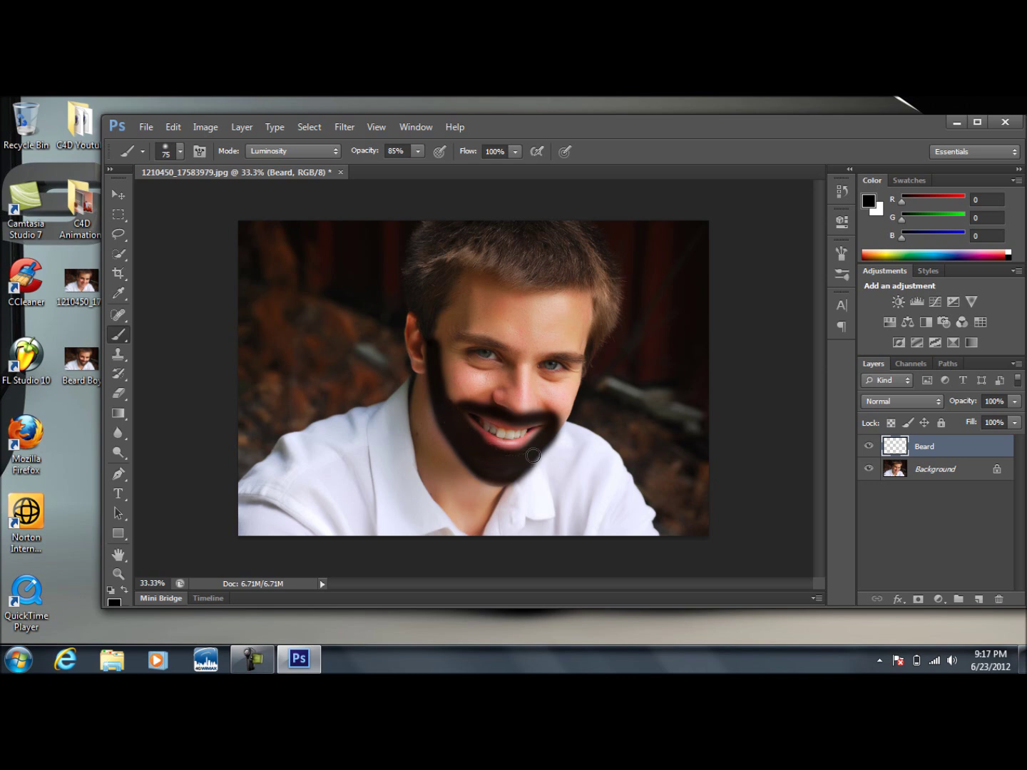
- Shrink the brush to about 38 px
{"action": "left_click", "coordinate": [179, 151]}
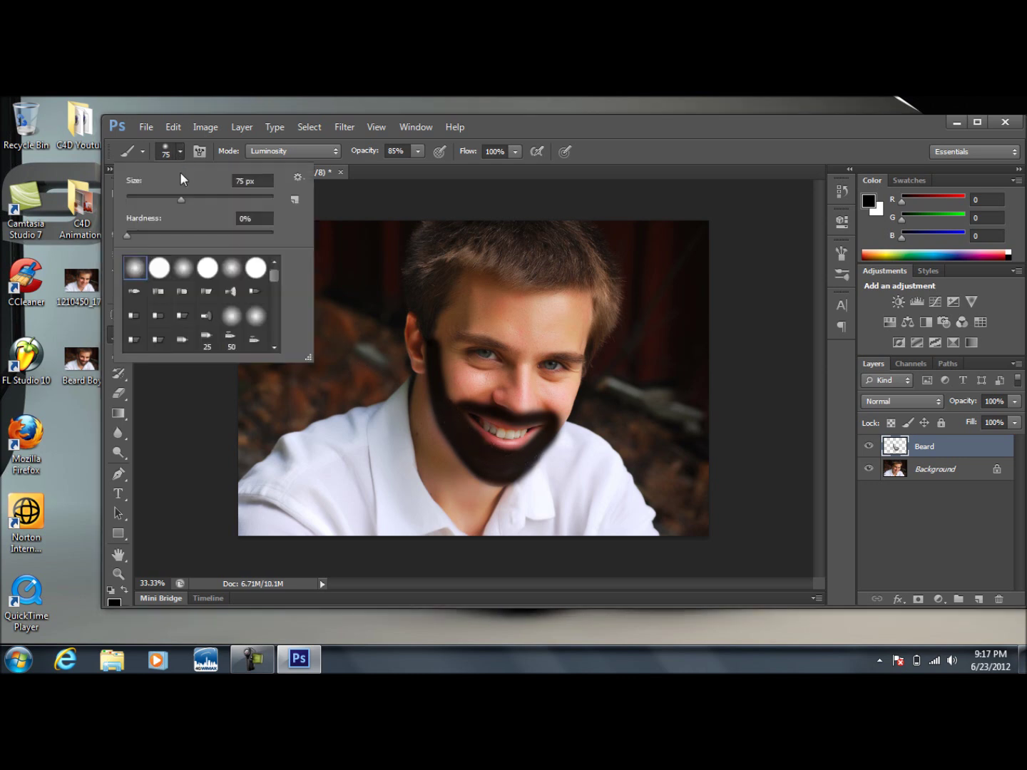
{"action": "left_click_drag", "start_coordinate": [186, 202], "coordinate": [152, 199]}
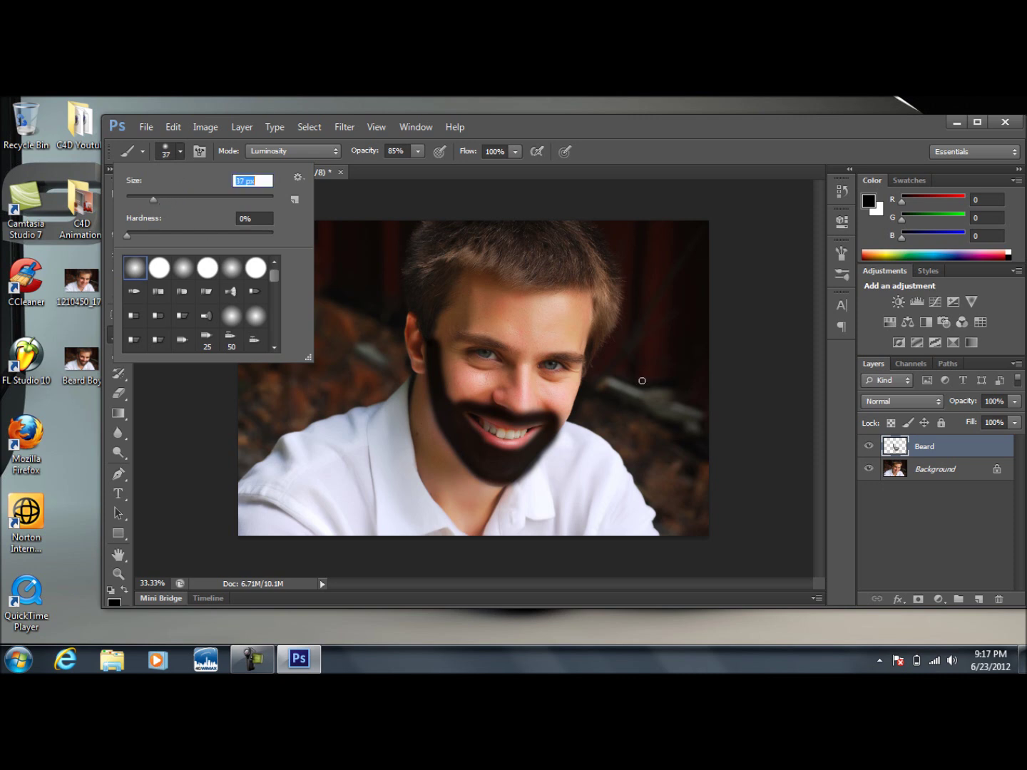
{"action": "left_click", "coordinate": [560, 421]}
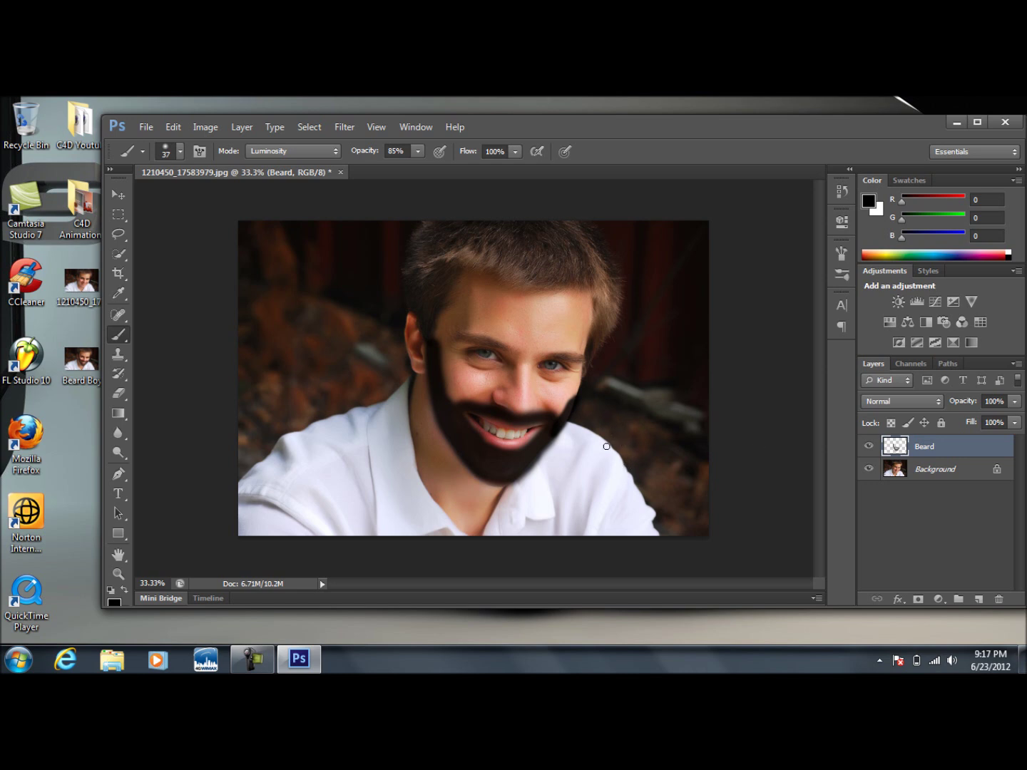
- With a 76 px brush, darken the beard's lower edge and extend it up the left sideburn
{"action": "left_click", "coordinate": [181, 151]}
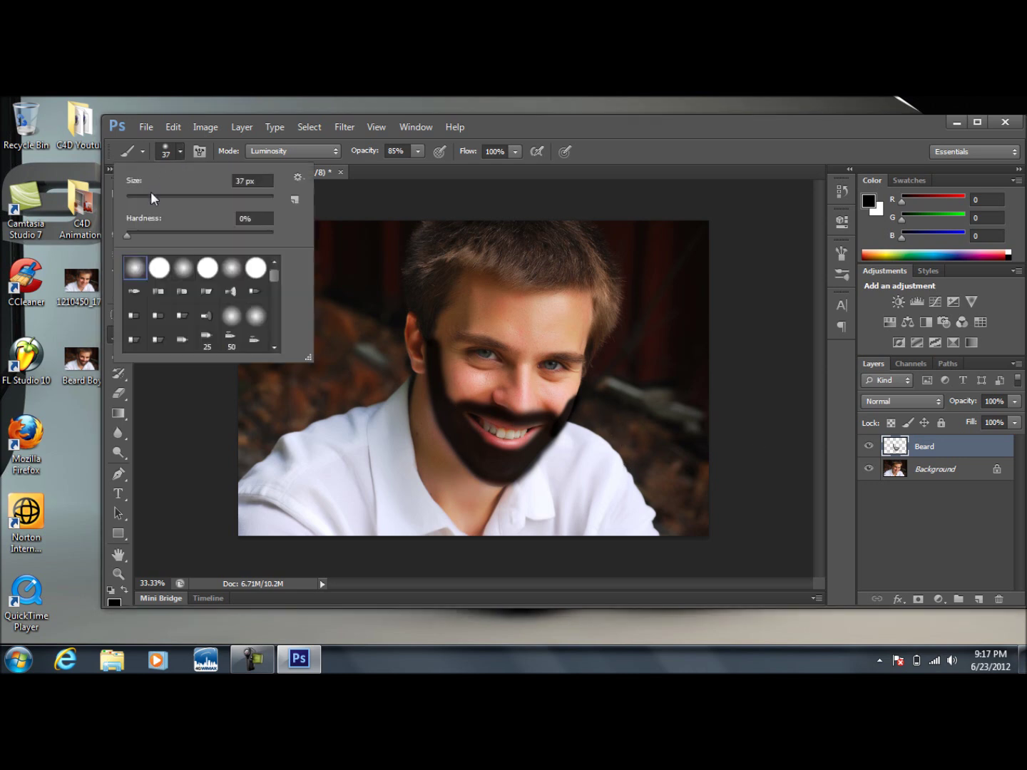
{"action": "left_click_drag", "start_coordinate": [155, 197], "coordinate": [182, 197]}
{"action": "left_click", "coordinate": [488, 487]}
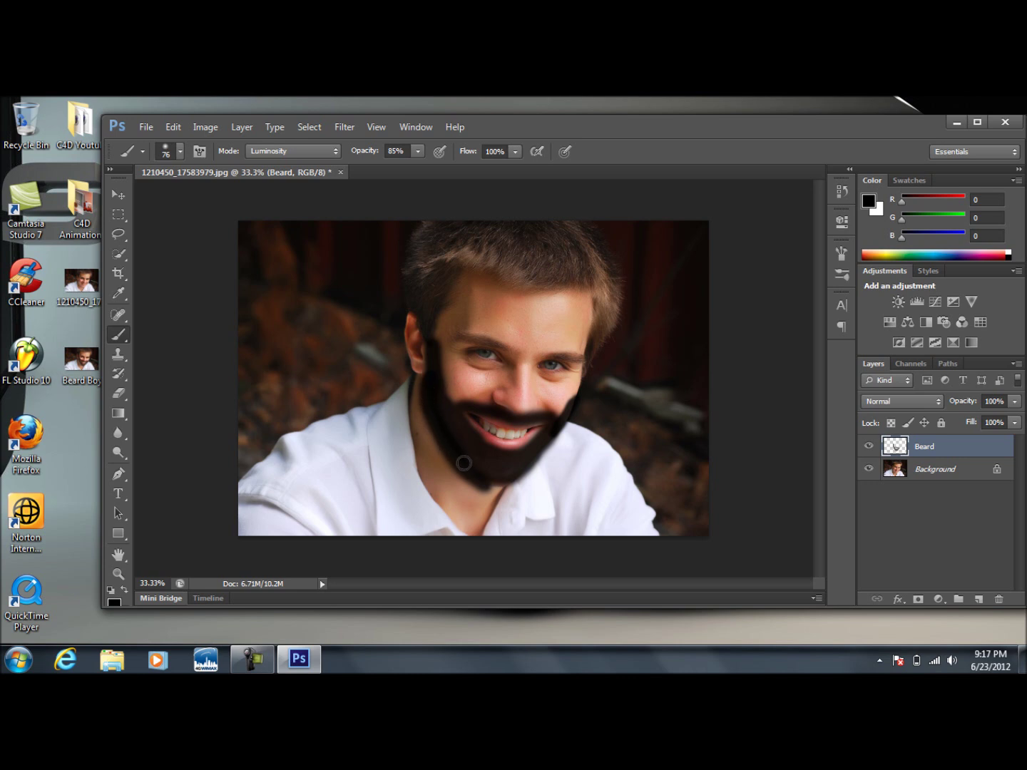
{"action": "left_click_drag", "start_coordinate": [475, 474], "coordinate": [491, 488]}
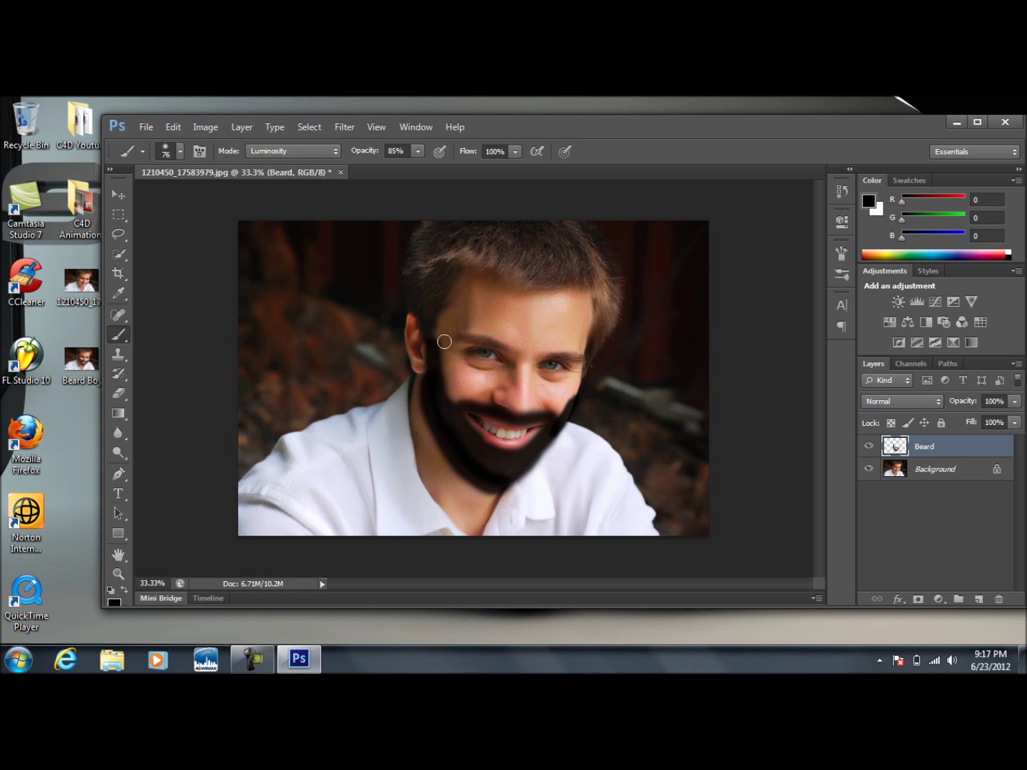
{"action": "left_click_drag", "start_coordinate": [431, 343], "coordinate": [434, 359]}
- Apply Add Noise to the Beard layer at 140%, Gaussian and Monochromatic
{"action": "left_click", "coordinate": [340, 131]}
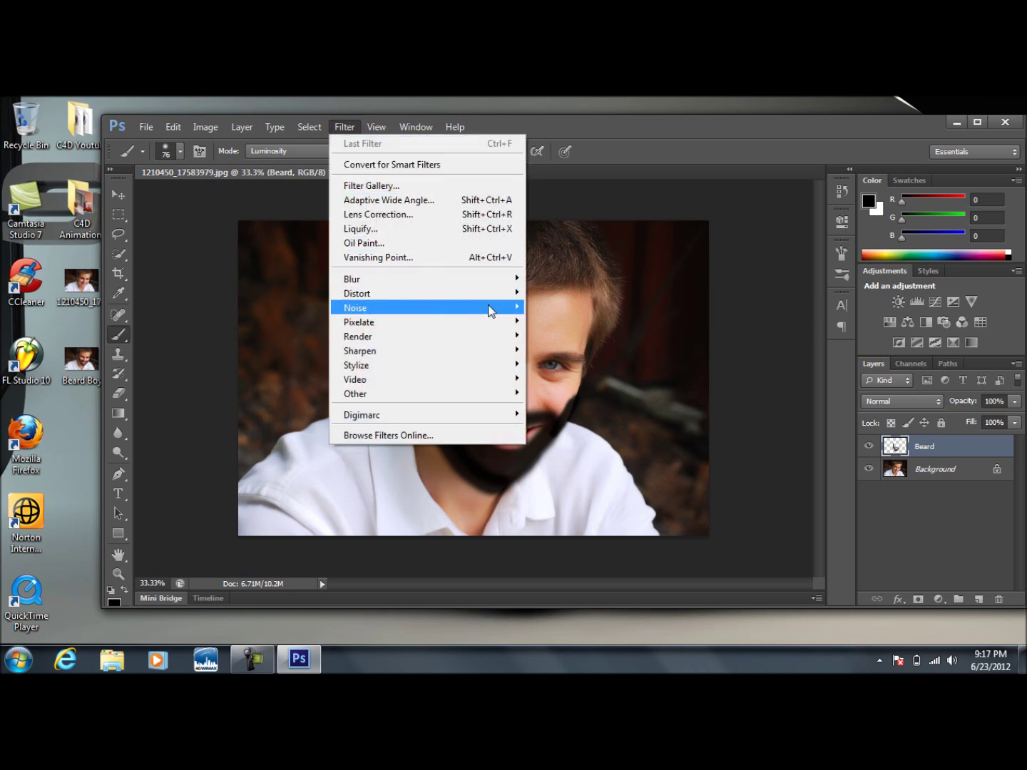
{"action": "mouse_move", "coordinate": [498, 308]}
{"action": "left_click", "coordinate": [545, 306]}
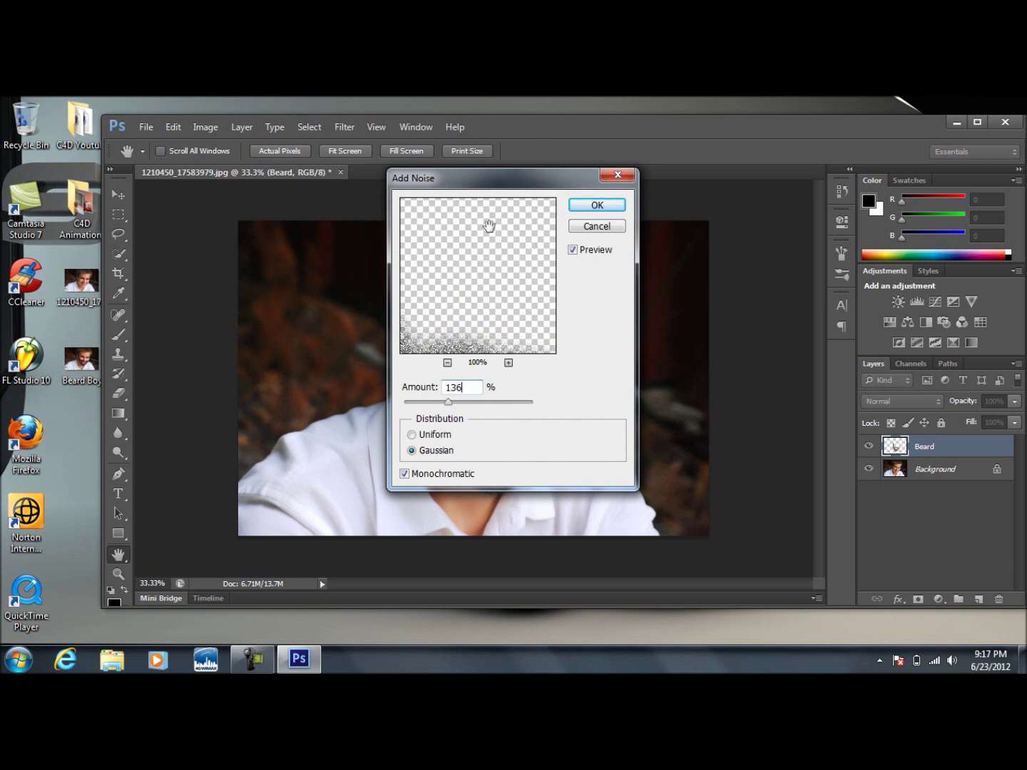
{"action": "left_click_drag", "start_coordinate": [492, 184], "coordinate": [473, 230]}
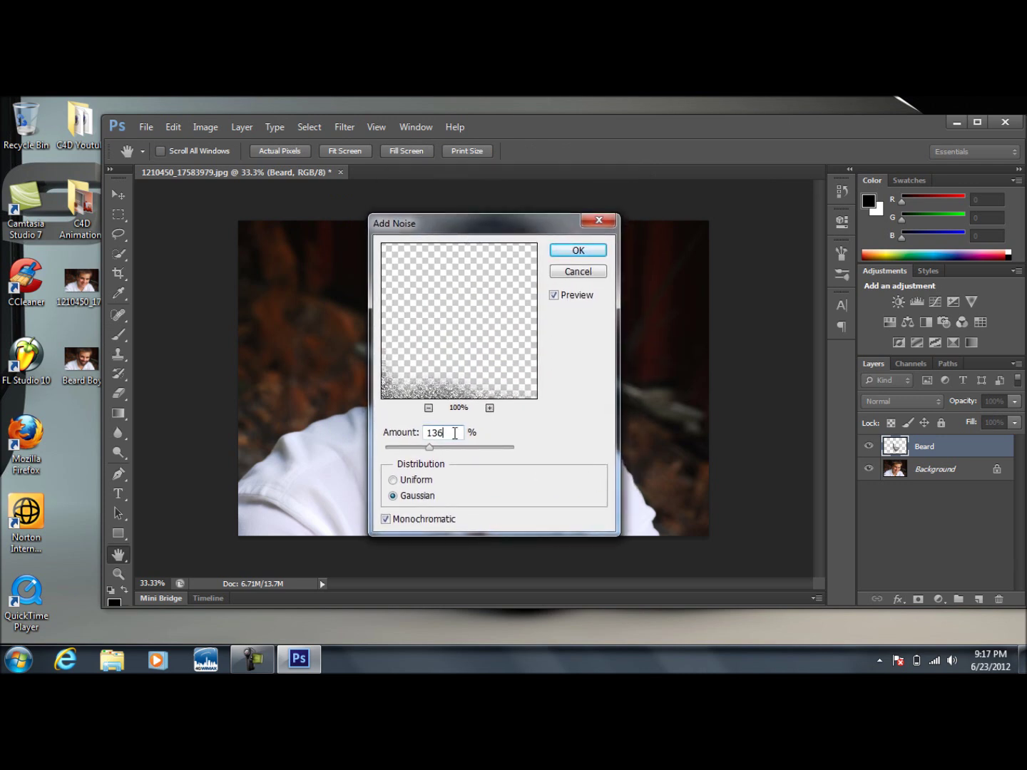
{"action": "left_click", "coordinate": [380, 428]}
{"action": "type", "text": "140"}
{"action": "left_click", "coordinate": [565, 256]}
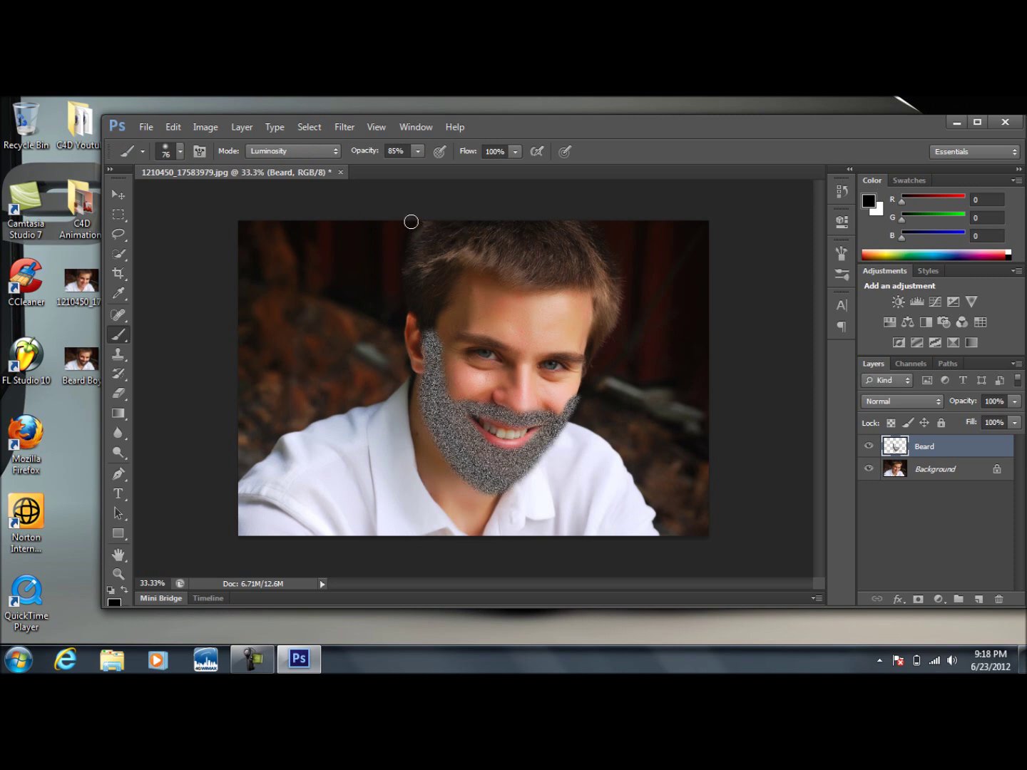
- Apply a Radial Blur with amount 10, Zoom method and Best quality to the beard
{"action": "left_click", "coordinate": [344, 126]}
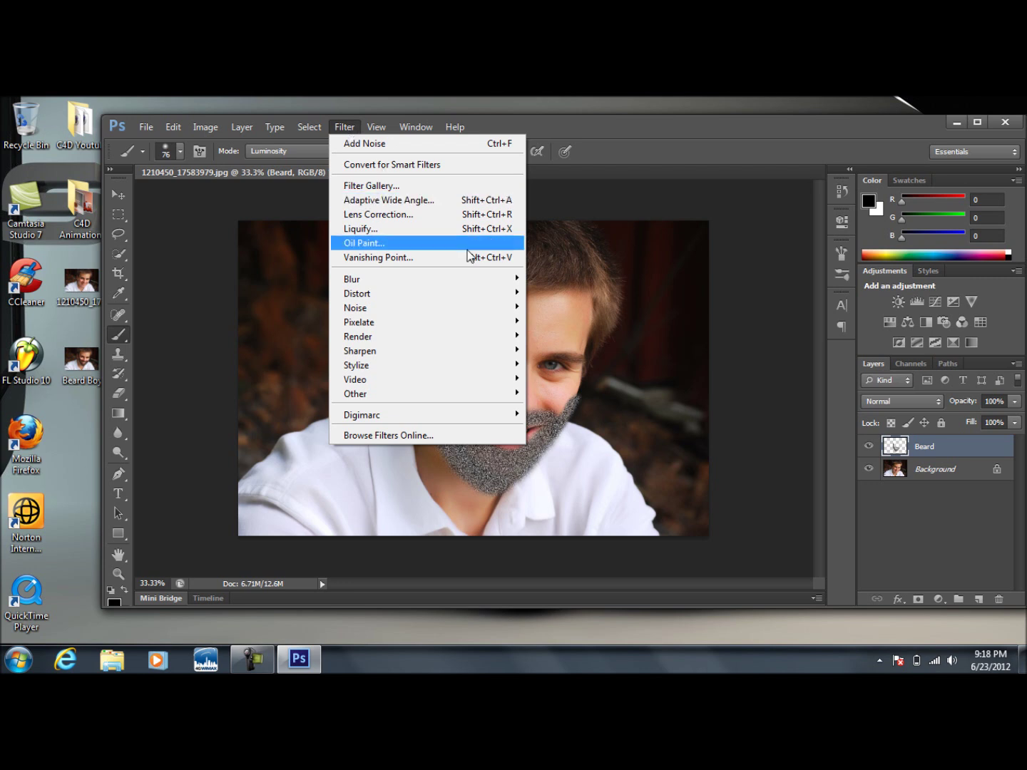
{"action": "mouse_move", "coordinate": [471, 278]}
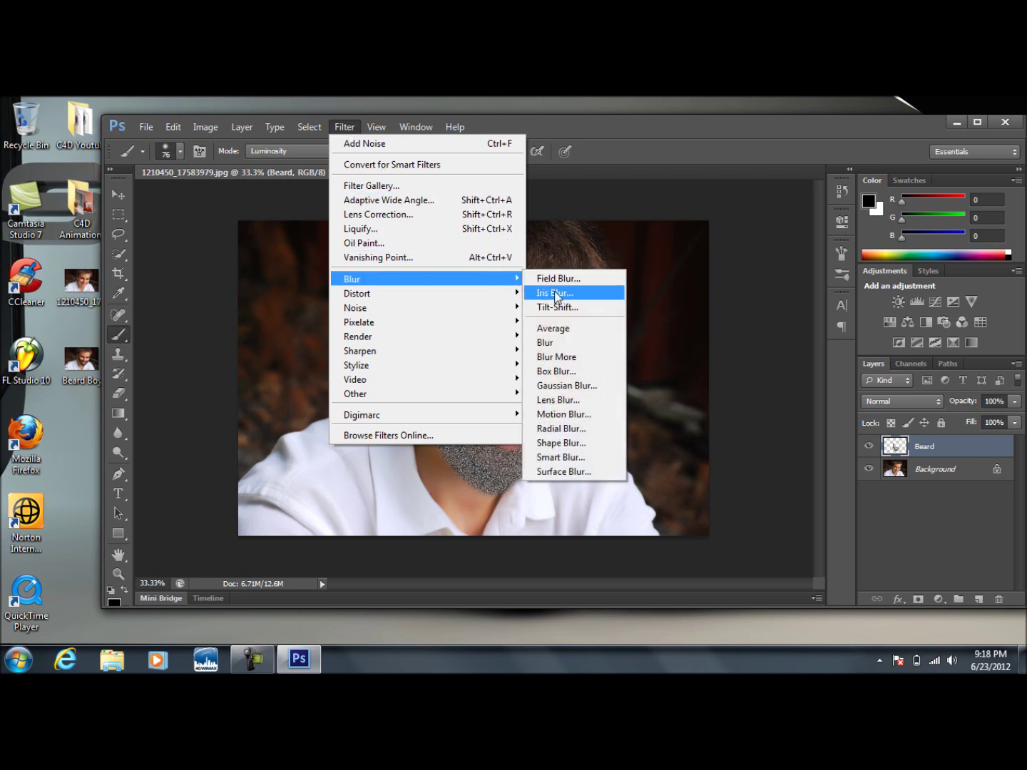
{"action": "left_click", "coordinate": [589, 427]}
{"action": "left_click_drag", "start_coordinate": [449, 233], "coordinate": [431, 236]}
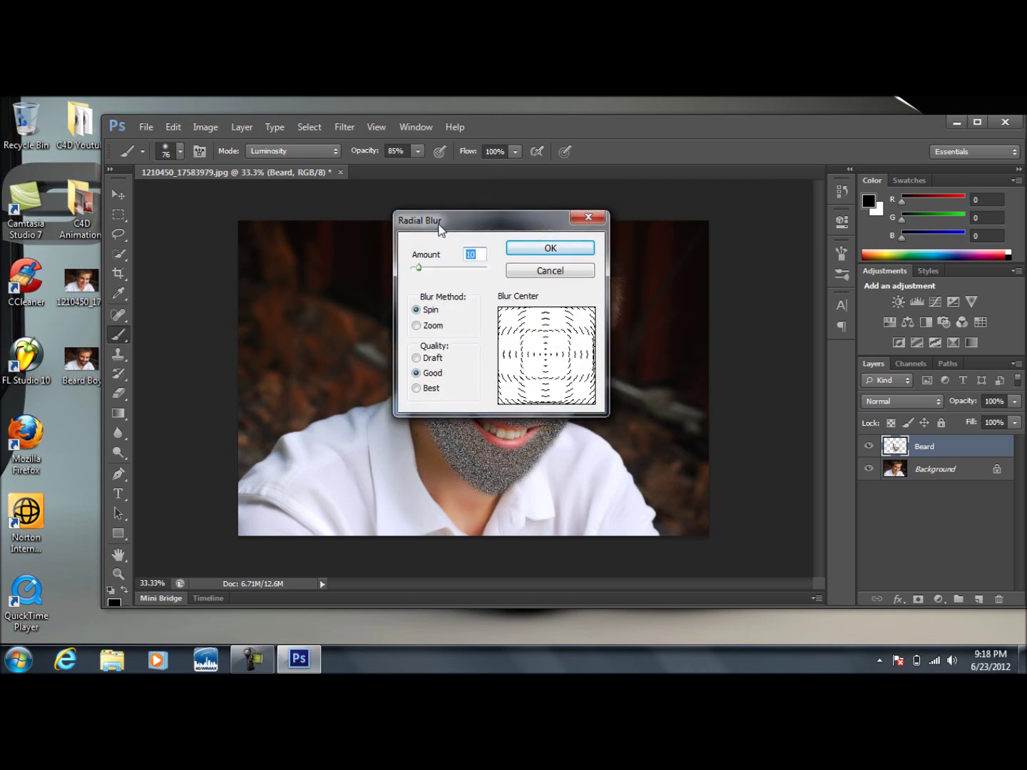
{"action": "left_click", "coordinate": [420, 330]}
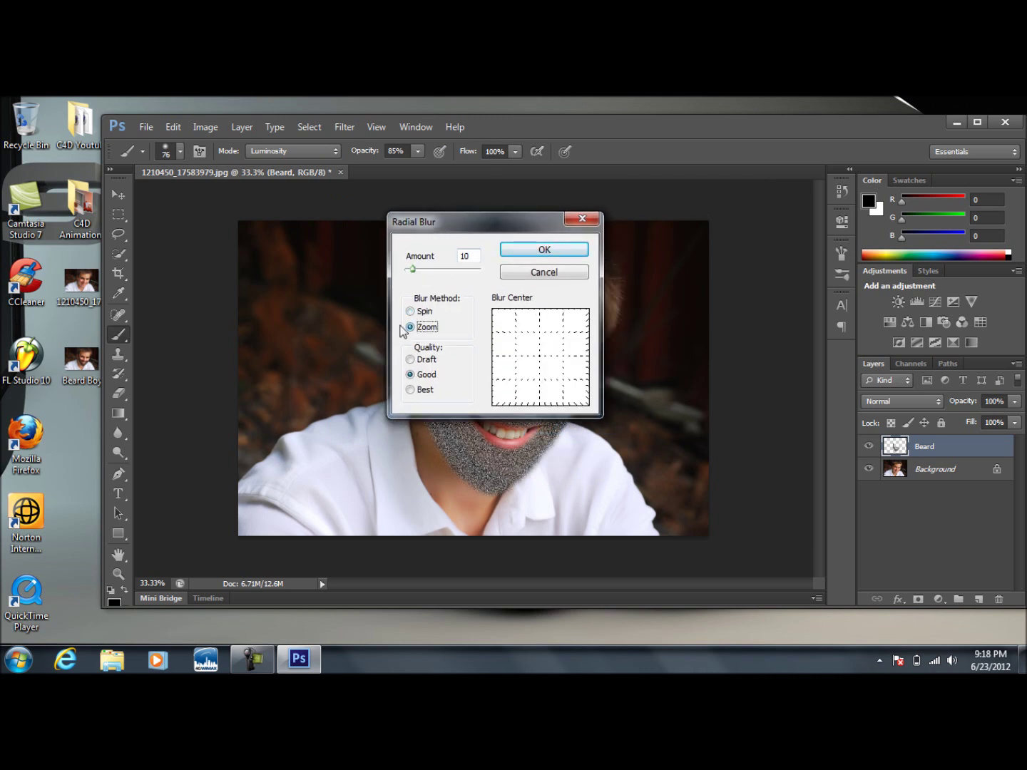
{"action": "left_click", "coordinate": [412, 391]}
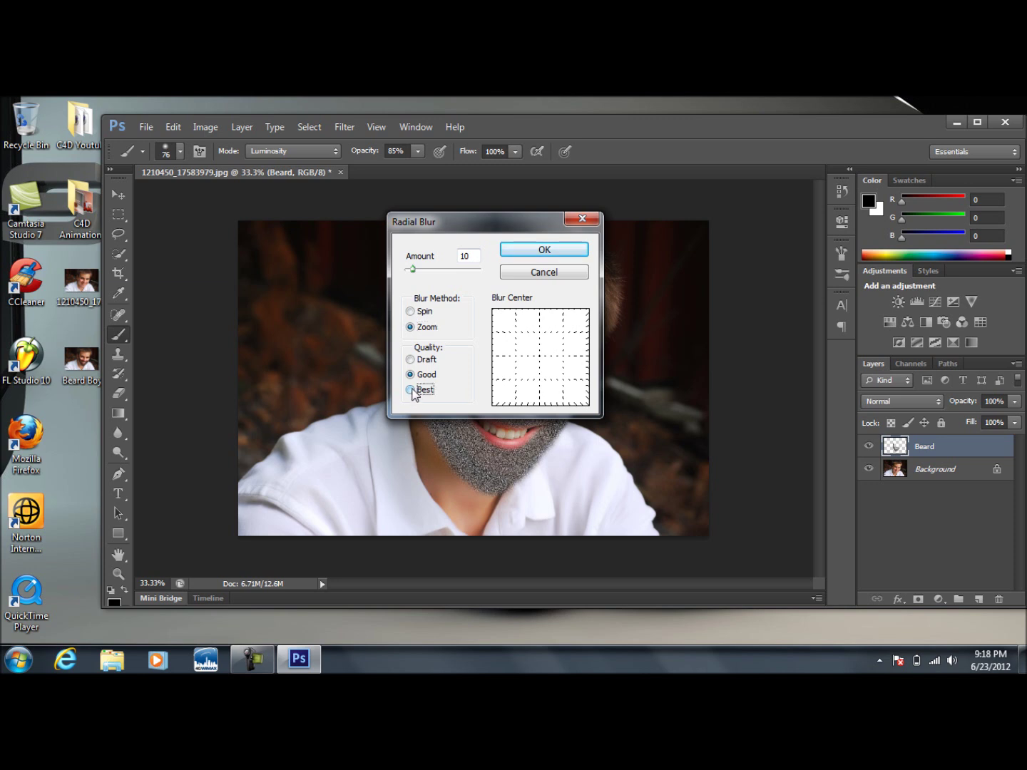
{"action": "left_click", "coordinate": [522, 251]}
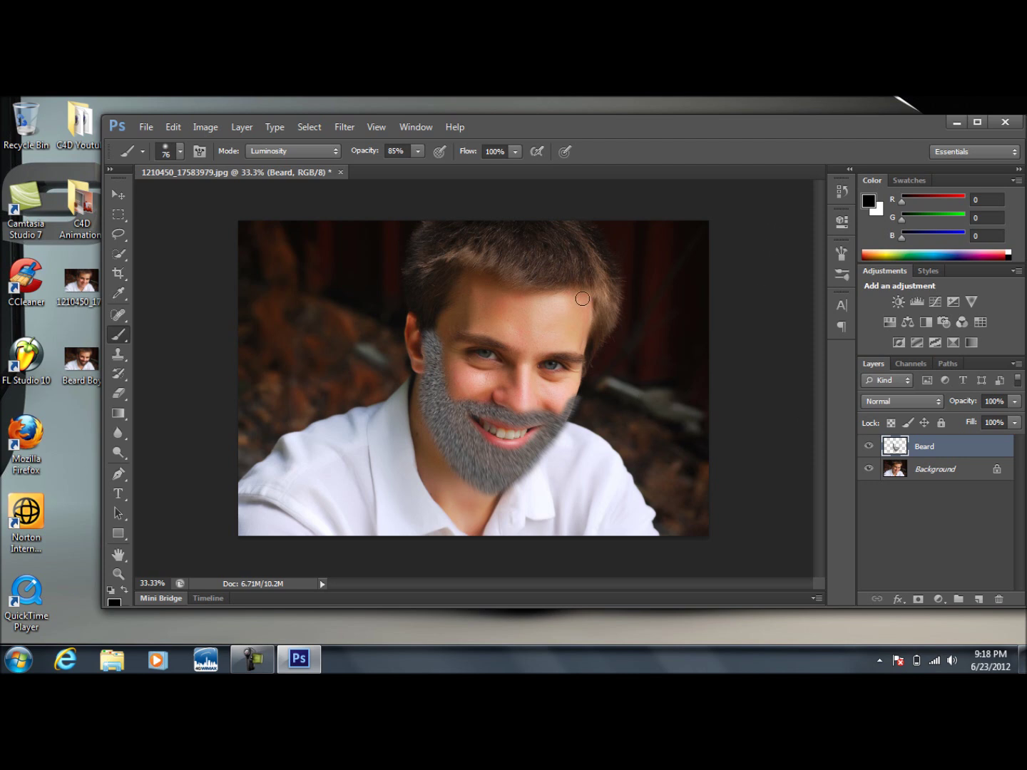
- Set the Beard layer's blend mode to Multiply in its Blending Options
{"action": "right_click", "coordinate": [918, 451]}
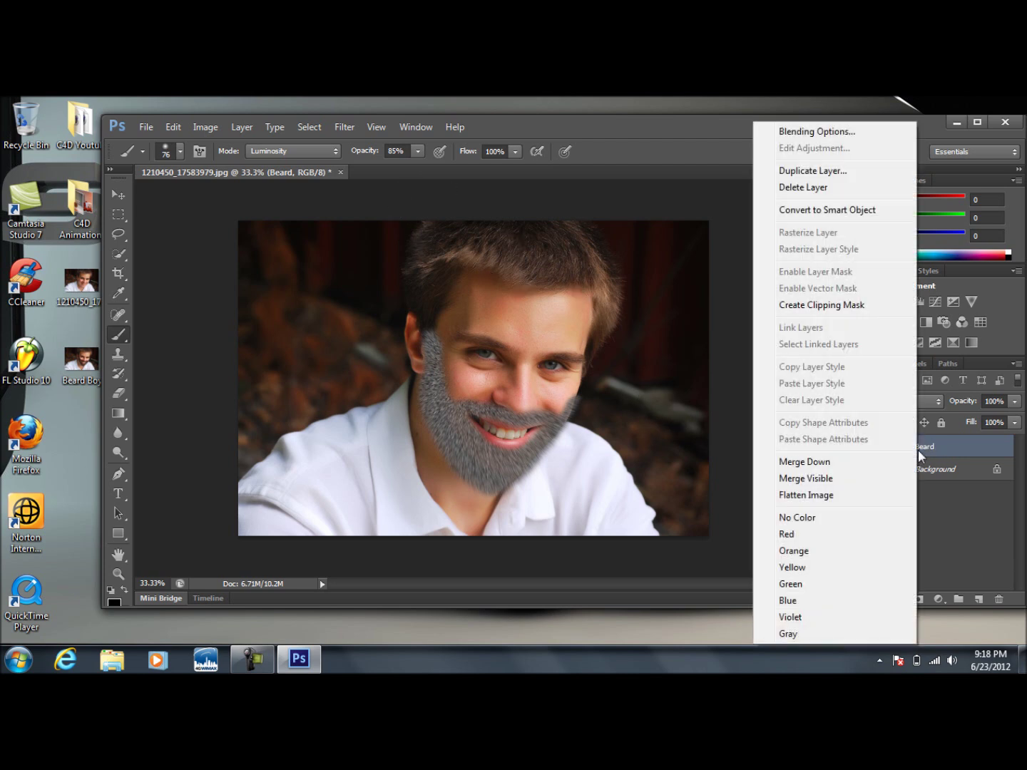
{"action": "left_click", "coordinate": [825, 132]}
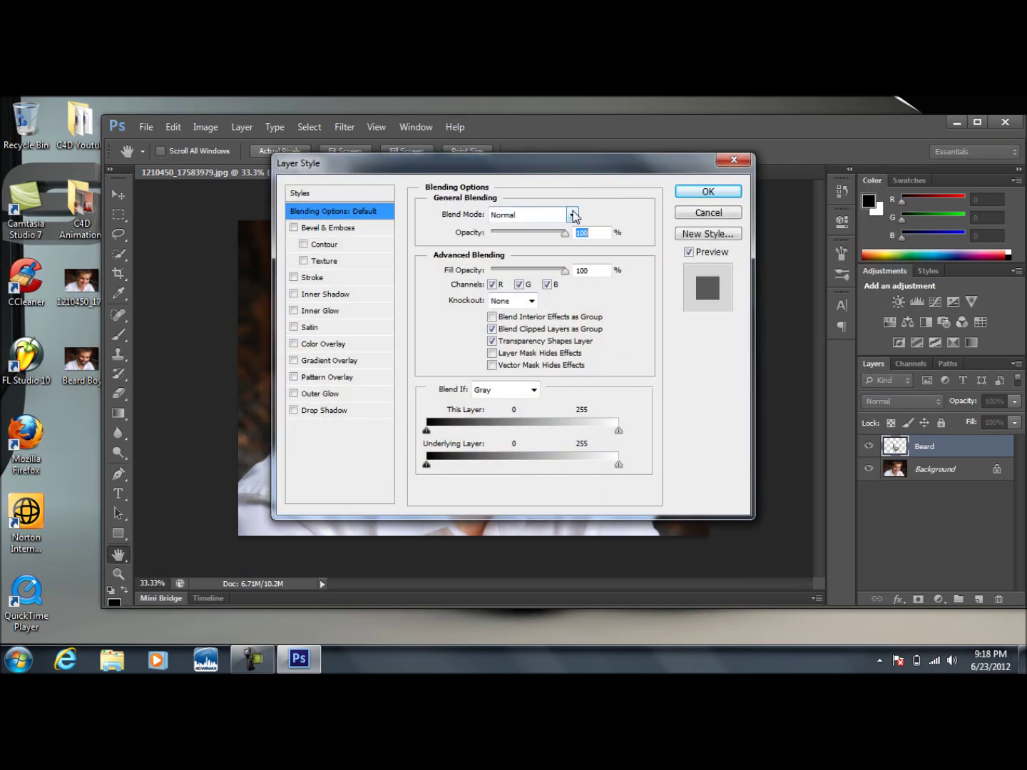
{"action": "left_click", "coordinate": [573, 214]}
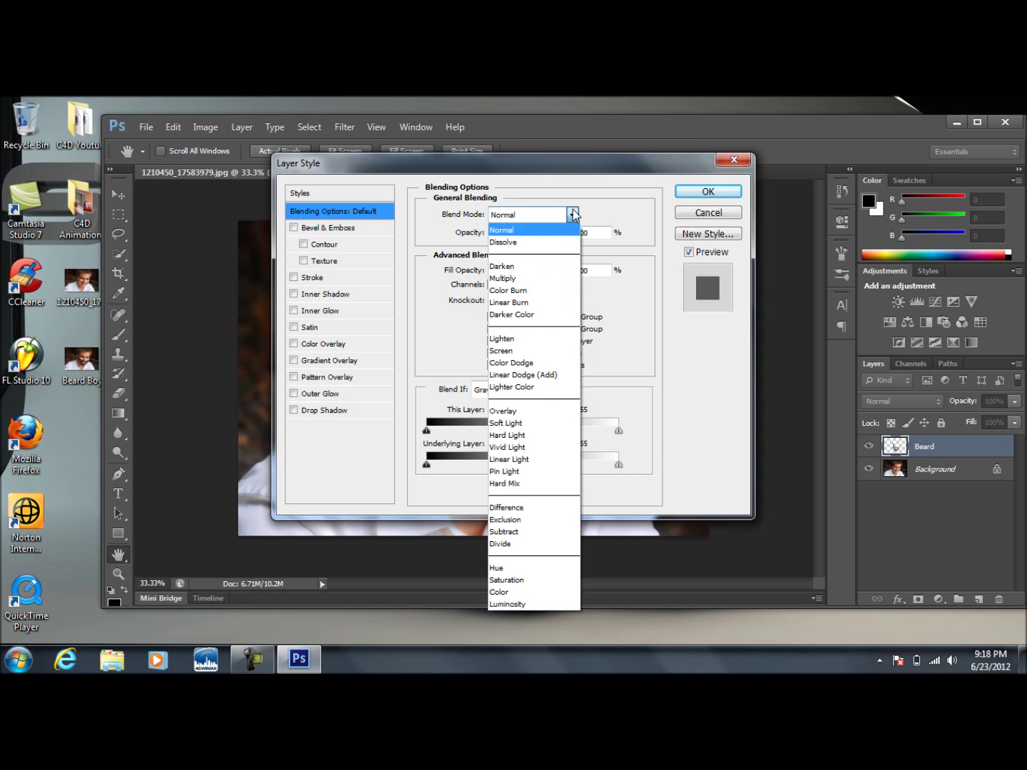
{"action": "left_click", "coordinate": [546, 279]}
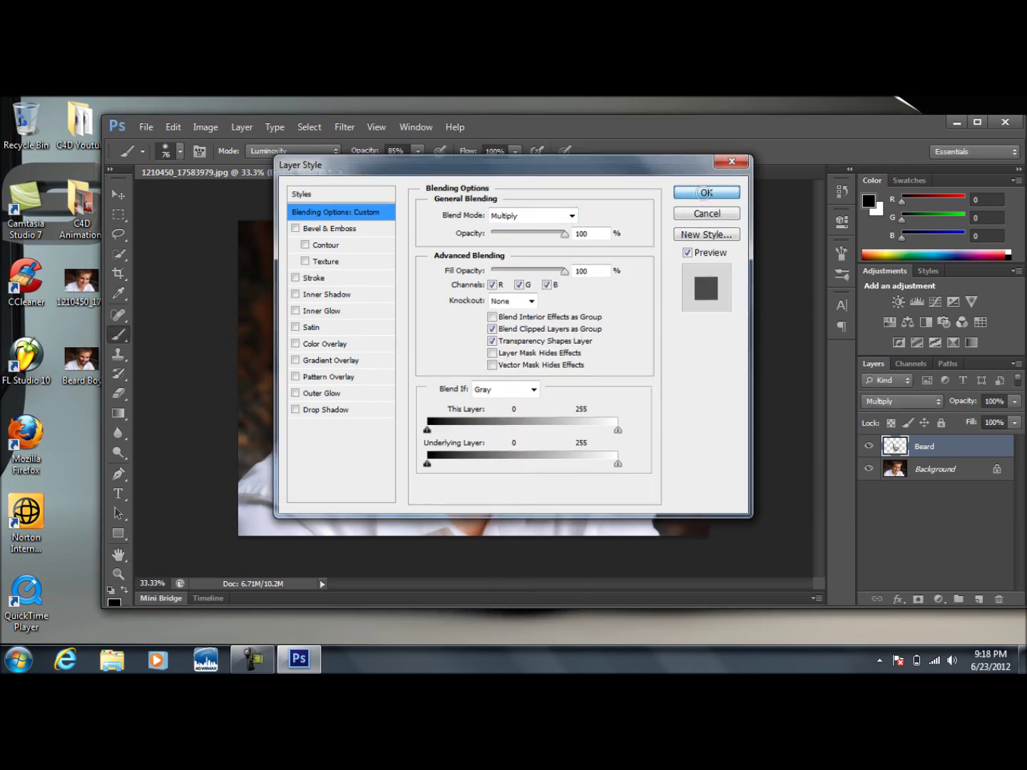
{"action": "left_click", "coordinate": [705, 194]}
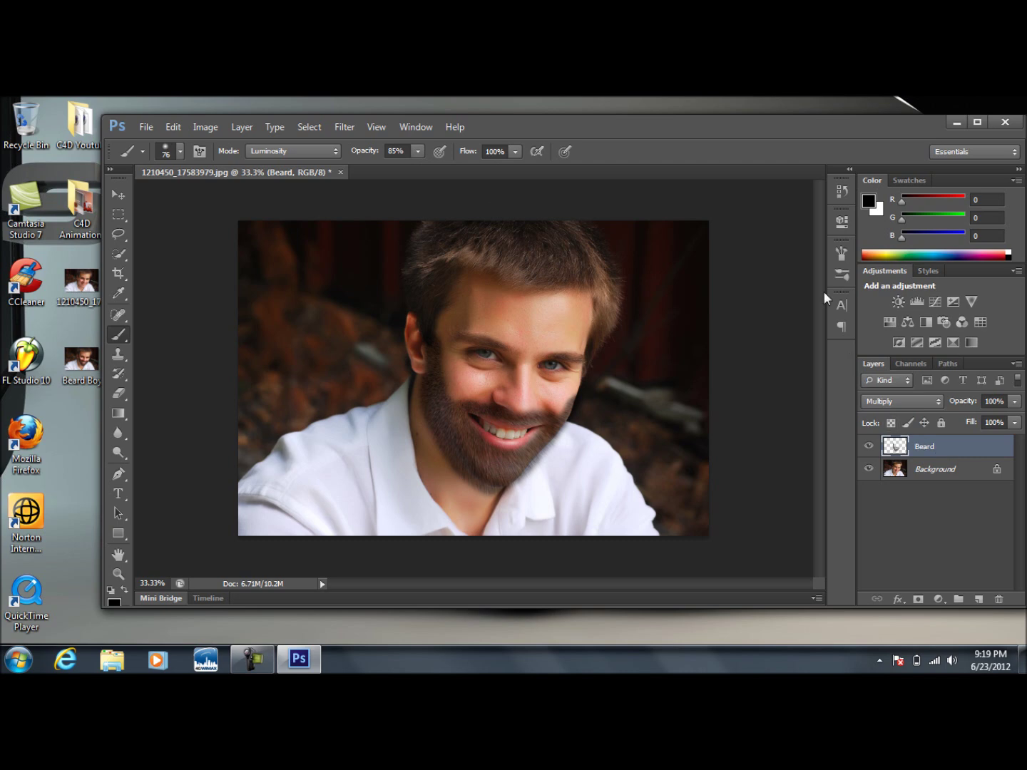
{"action": "double_click", "coordinate": [908, 446]}
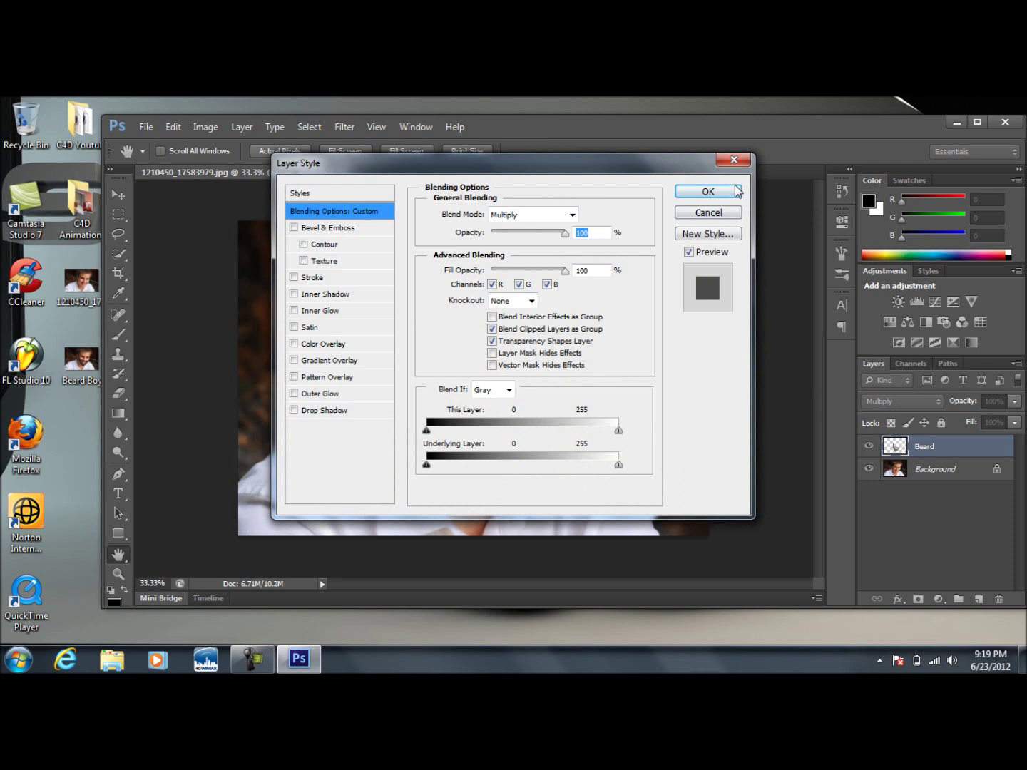
{"action": "left_click", "coordinate": [729, 163]}
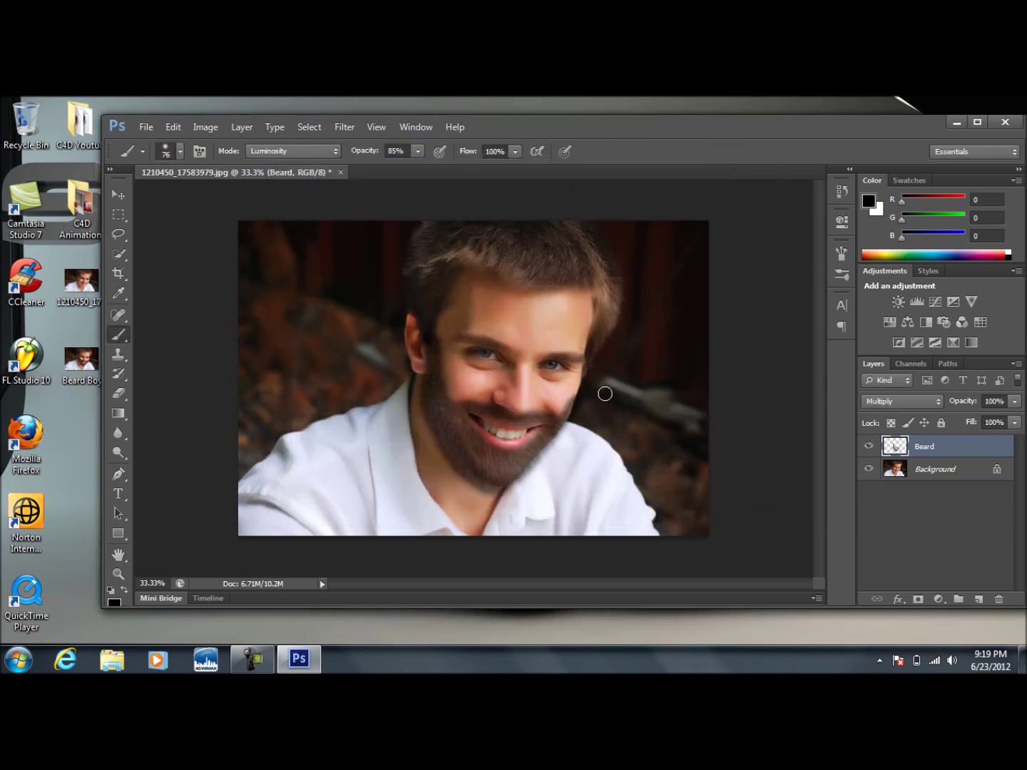